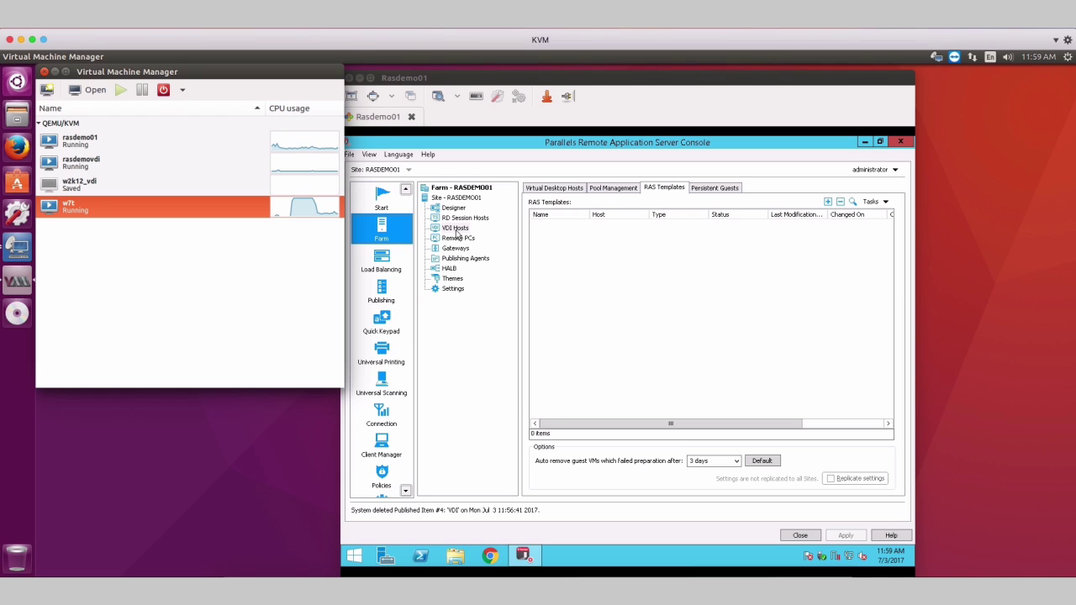
List the Virtual Desktop Hosts and confirm the QEMU KVM host is enabled with Agent OK.
click(456, 230)
click(565, 189)
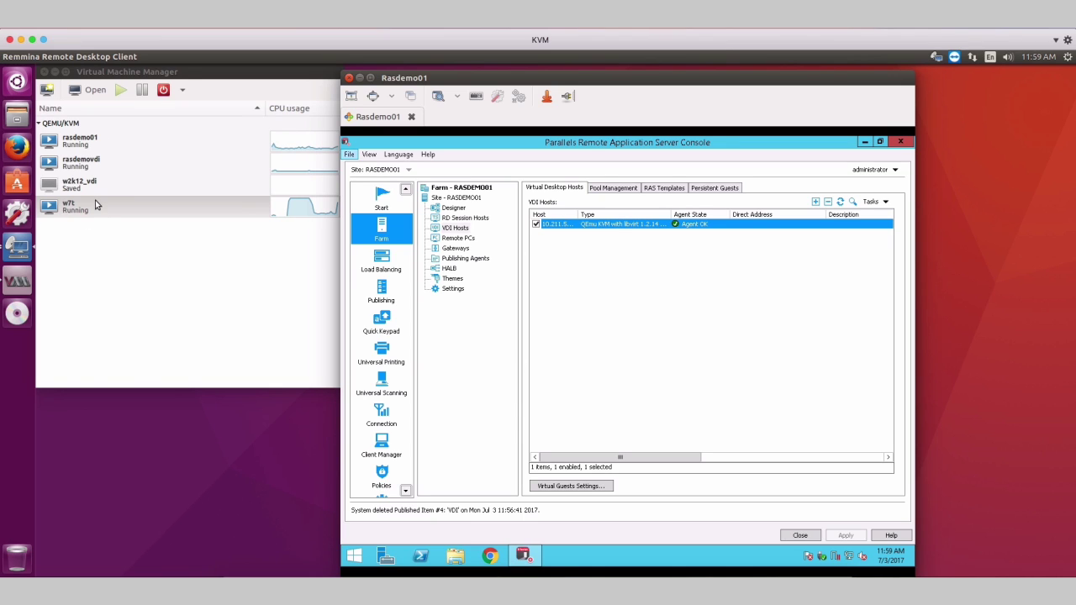
Add guest w7t as a new RAS template and run Make Template, powering the VM off.
click(664, 190)
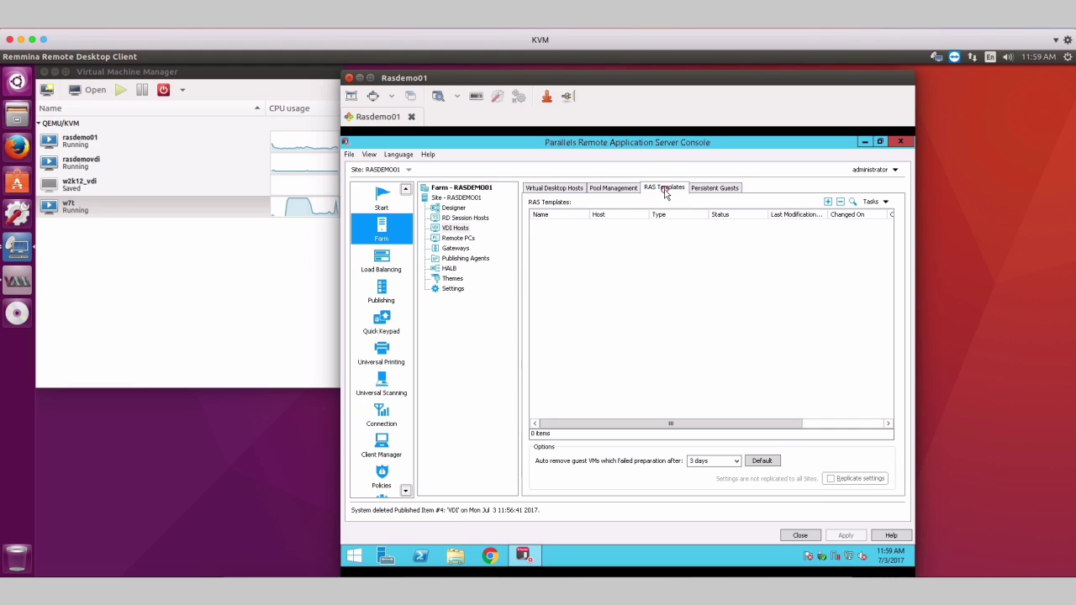
click(828, 203)
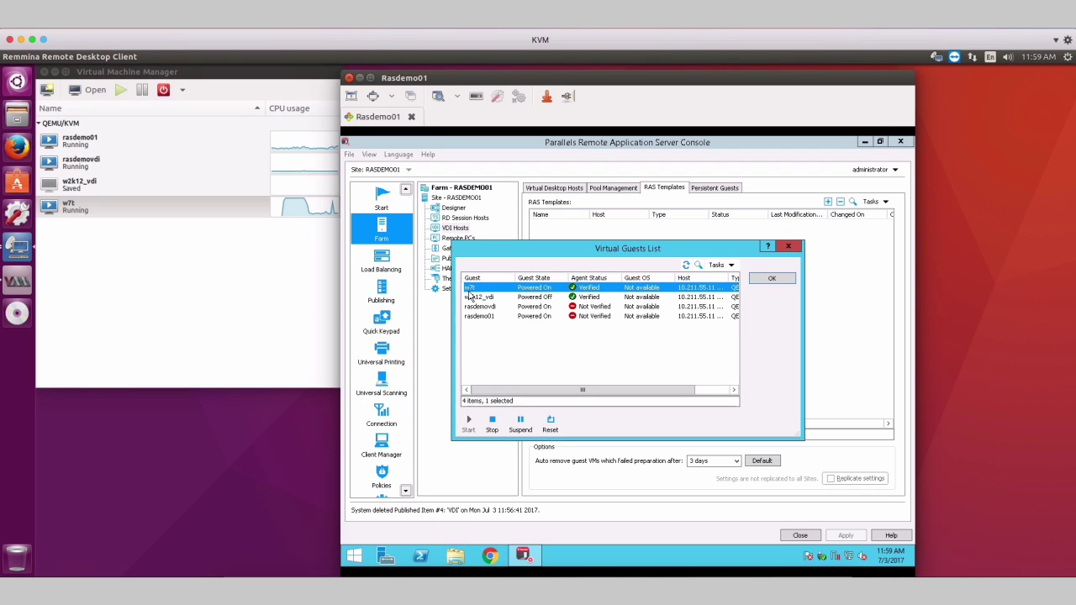
click(788, 286)
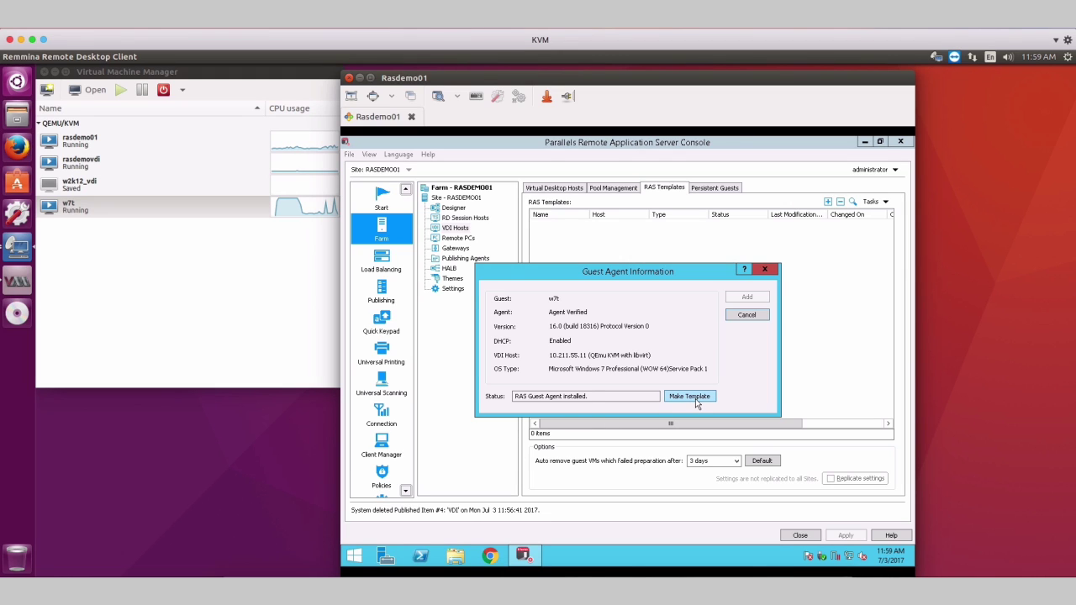
click(695, 404)
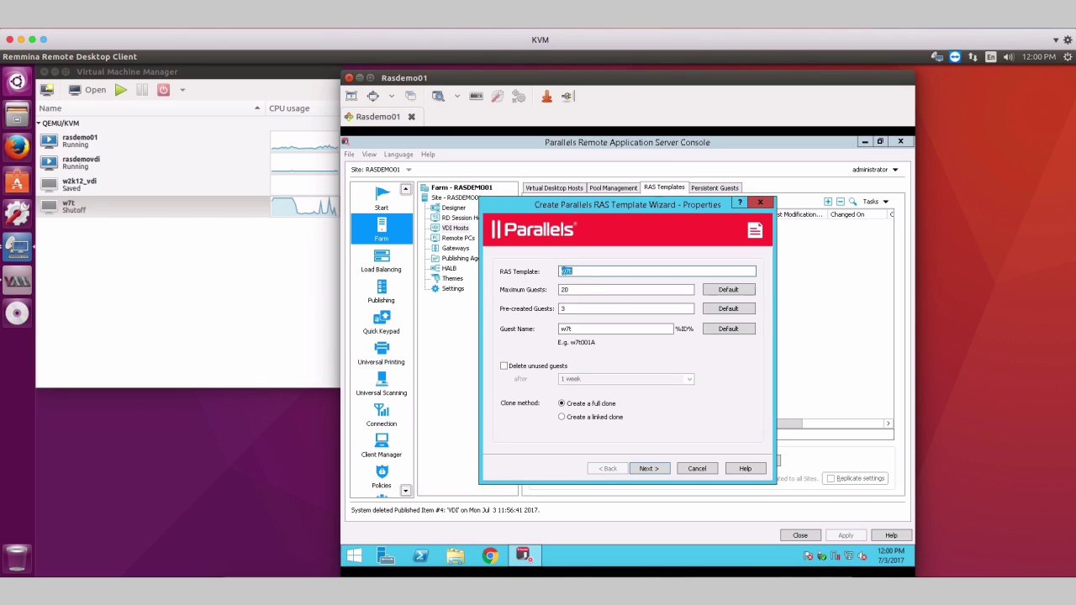
Set 2 pre-created guests as linked clones and accept the default guest folder.
click(563, 309)
text(2)
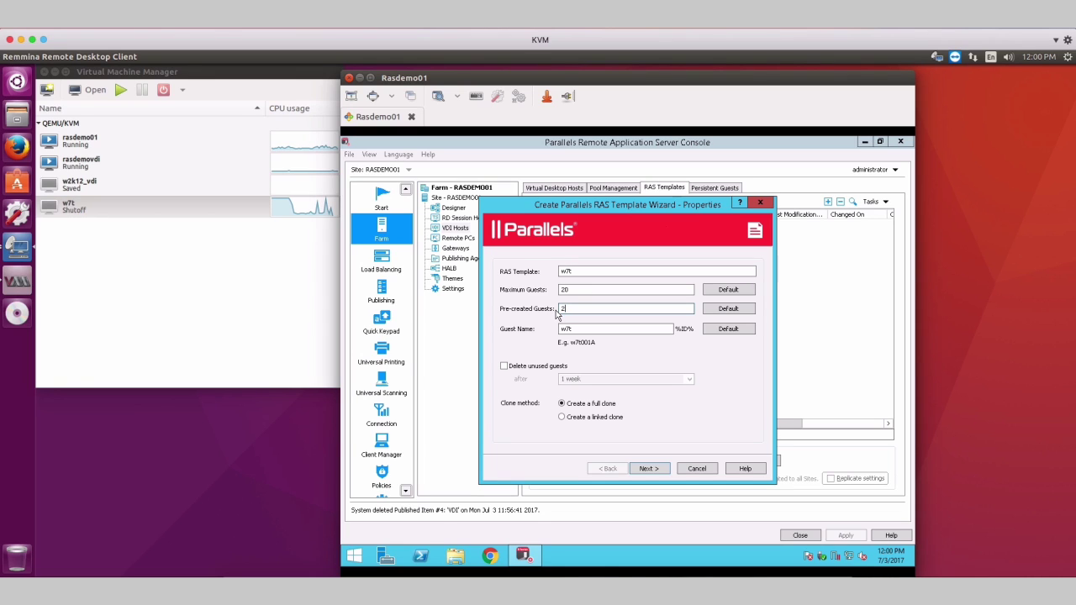
click(576, 418)
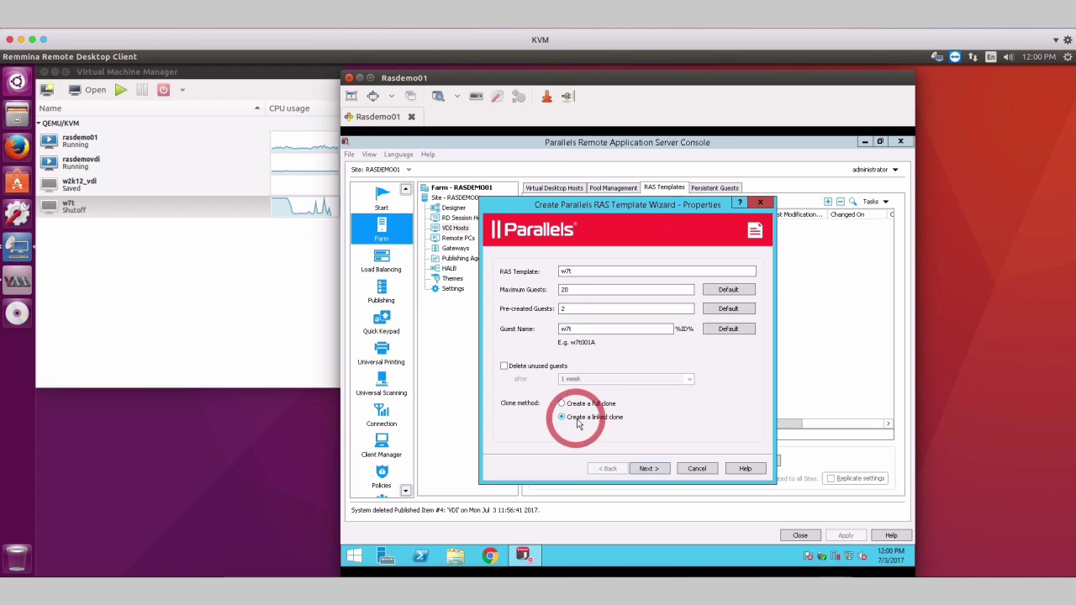
click(645, 470)
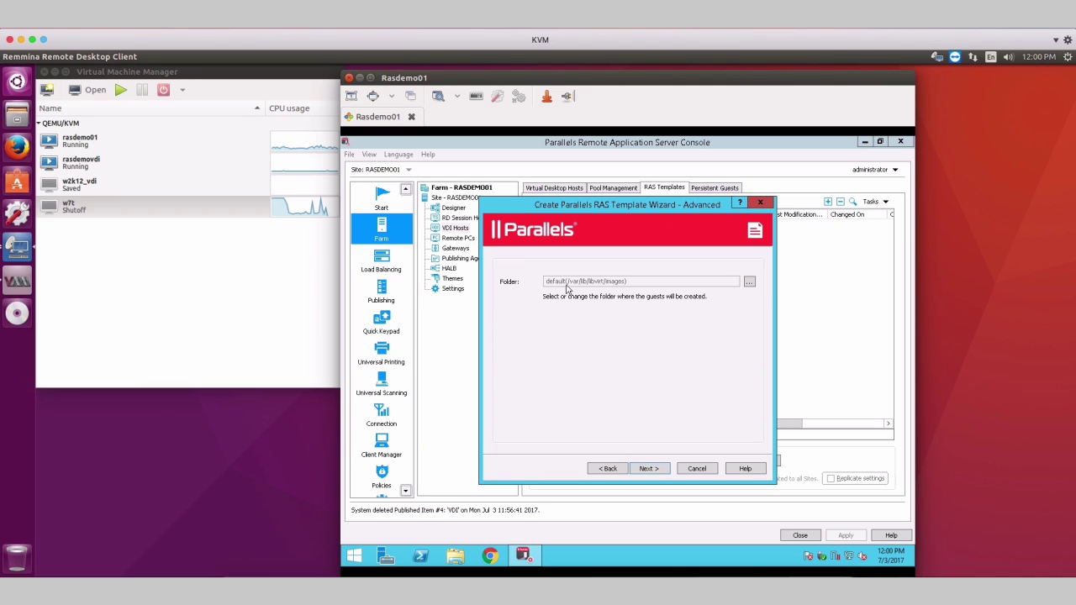
Enter owner administrator, organization Parallels and the local administrator password for guest preparation.
click(653, 469)
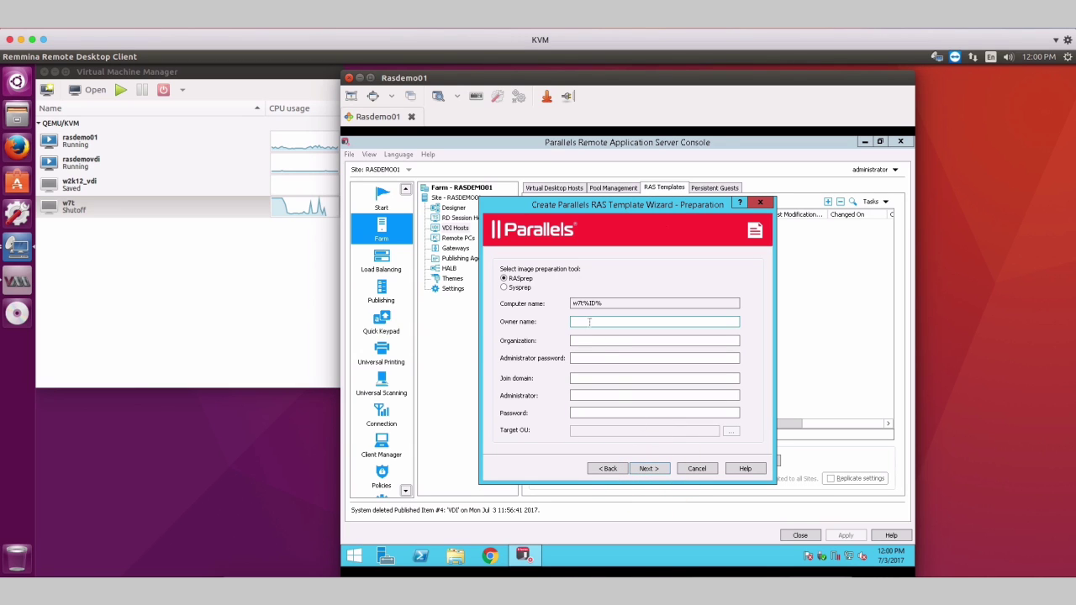
click(590, 322)
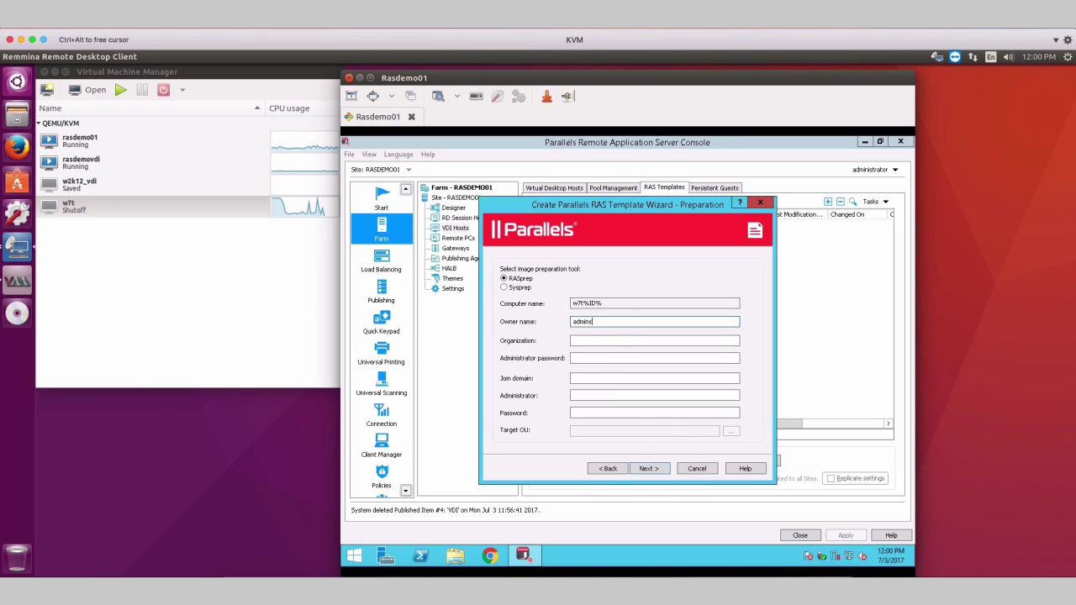
key(Tab)
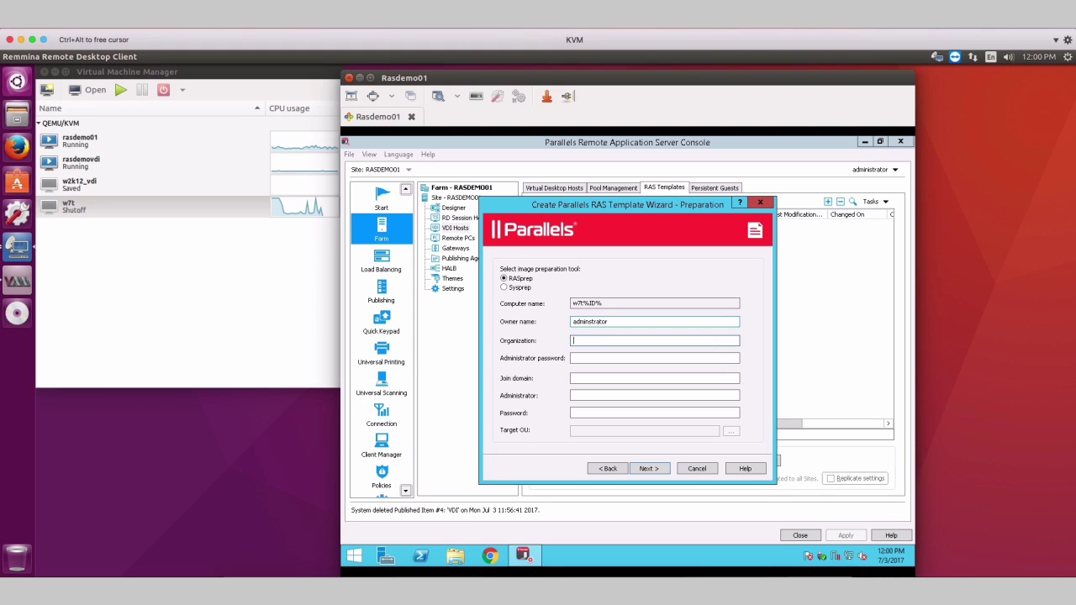
key(Tab)
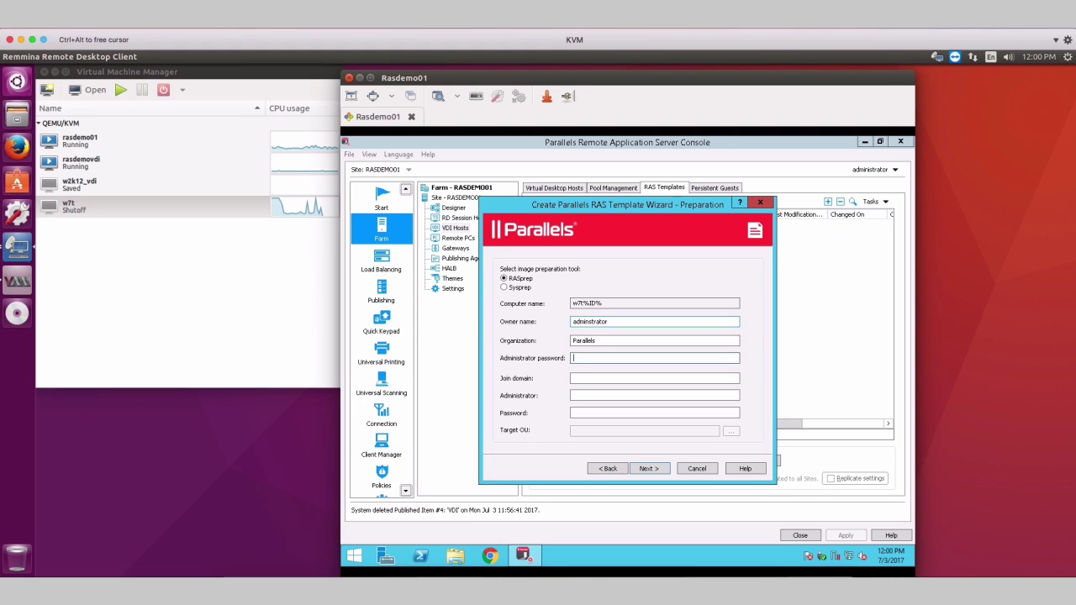
Join guests to domain demo.poc using the domain administrator account and password.
key(Tab)
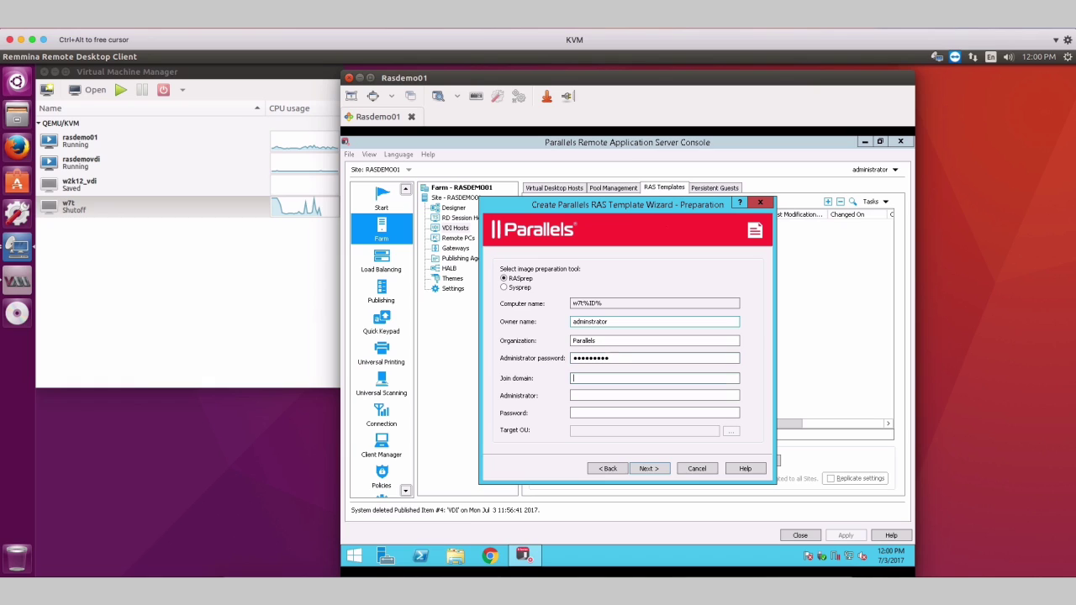
text(demo.po)
text(c)
key(Tab)
text(a)
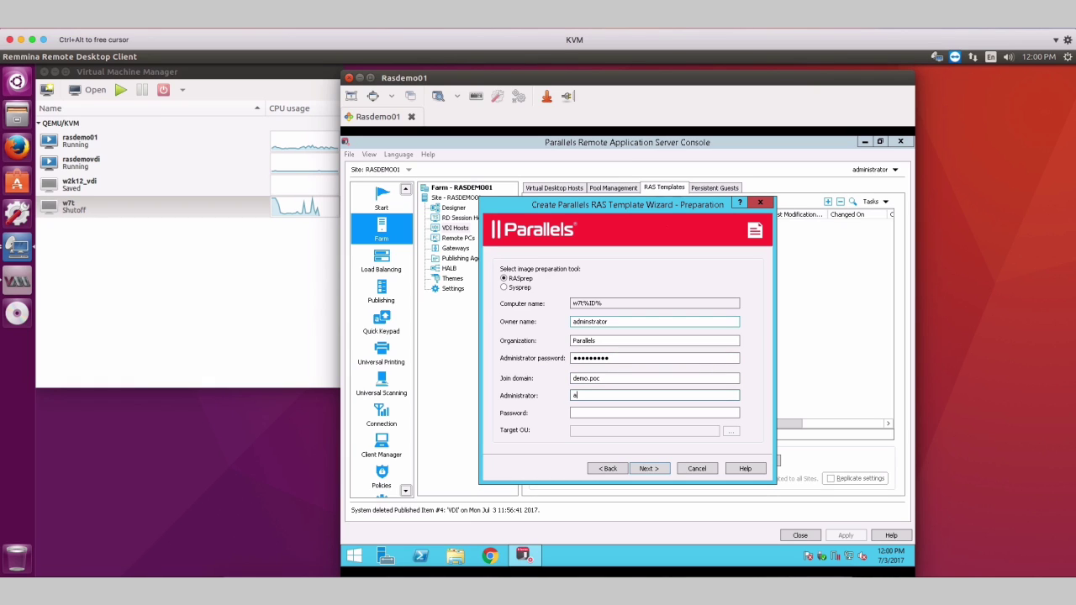
text(dministrato)
key(Tab)
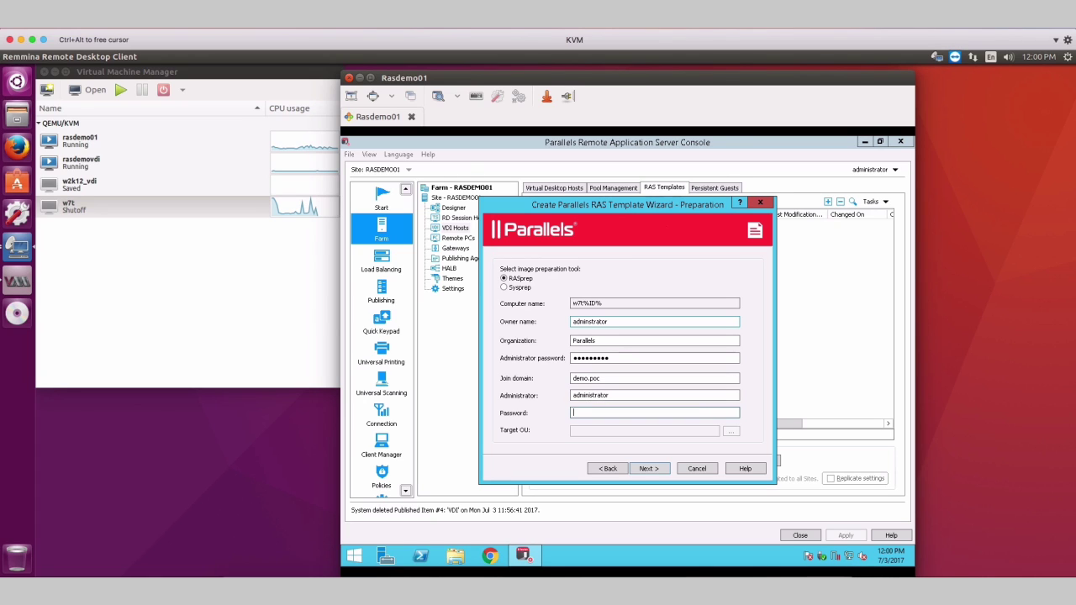
text(*******)
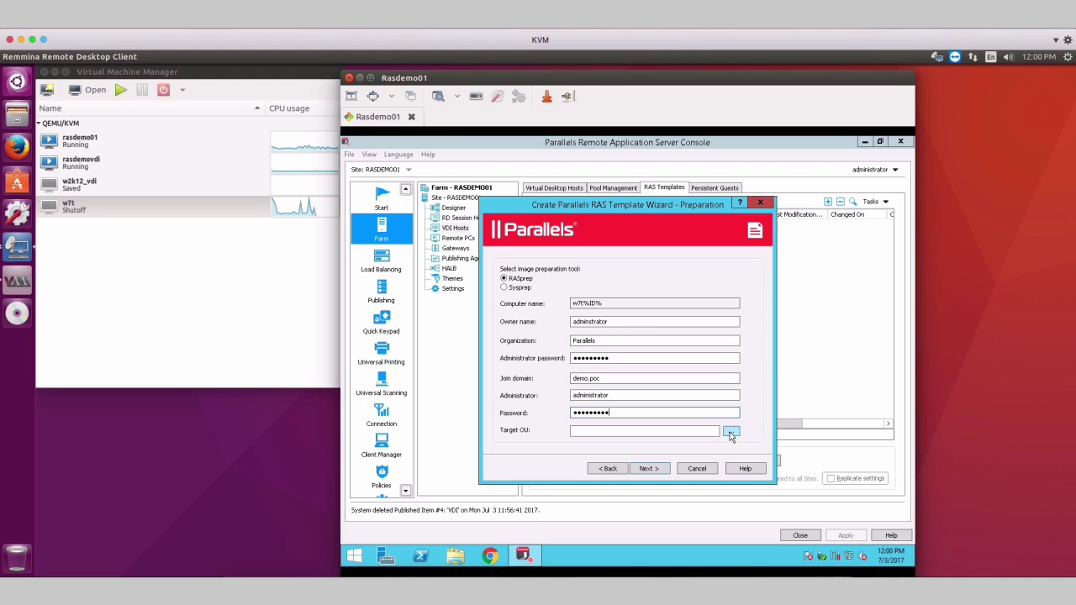
Choose the Test organizational unit under demo.poc as the target OU.
click(731, 431)
click(553, 276)
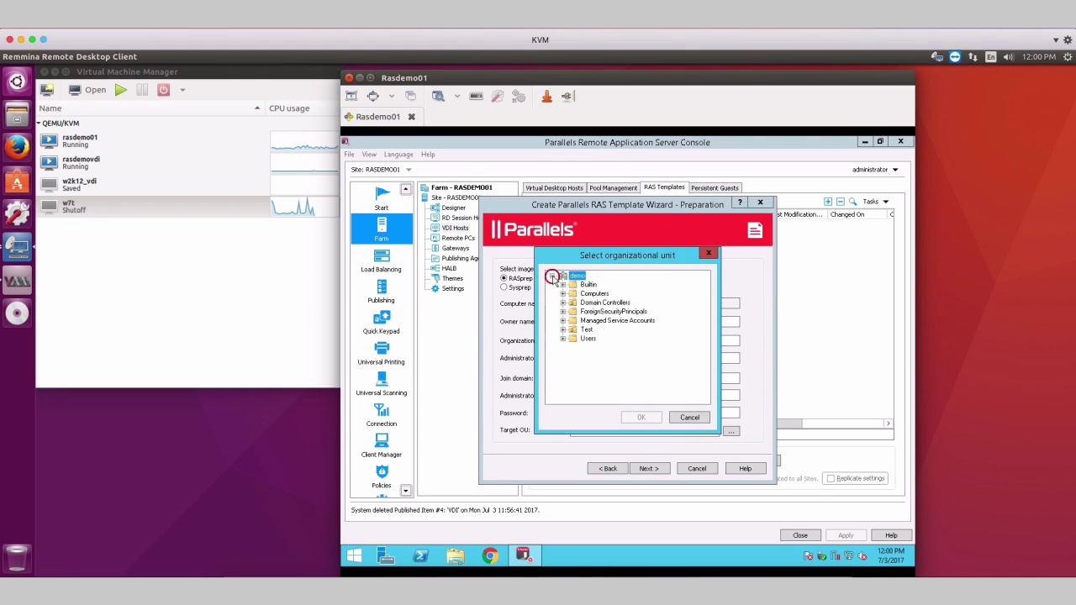
click(586, 329)
click(641, 417)
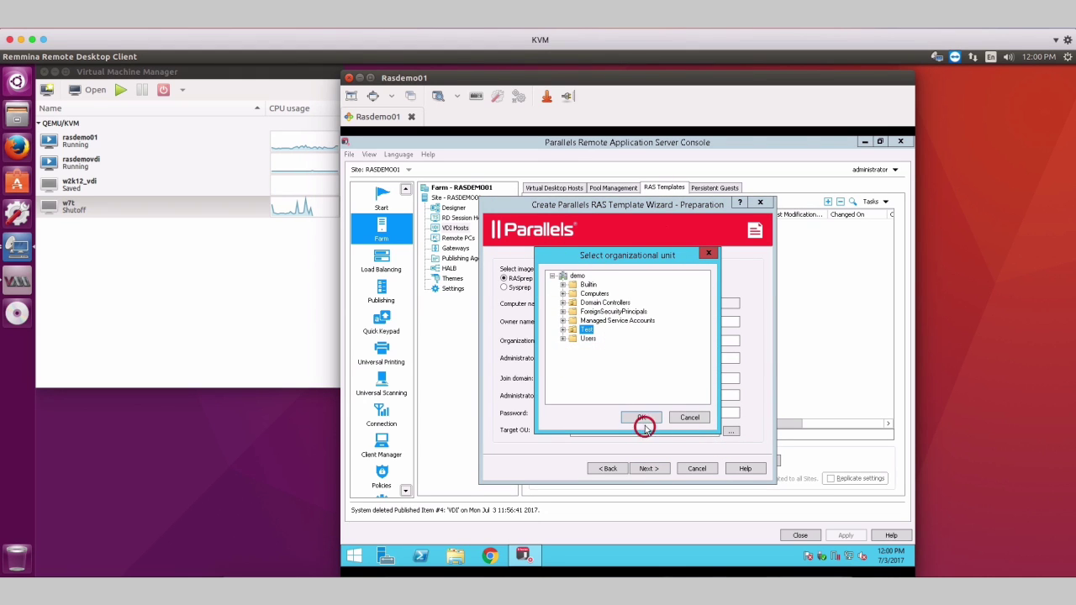
Keep KMS licensing, review the summary, and finish the w7t template wizard.
click(648, 468)
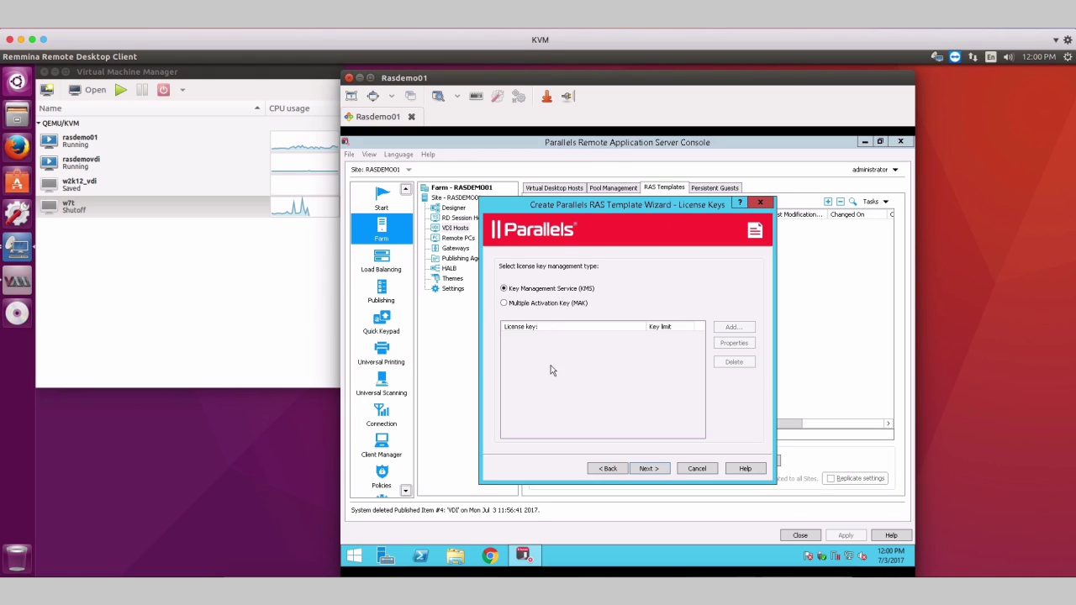
click(660, 472)
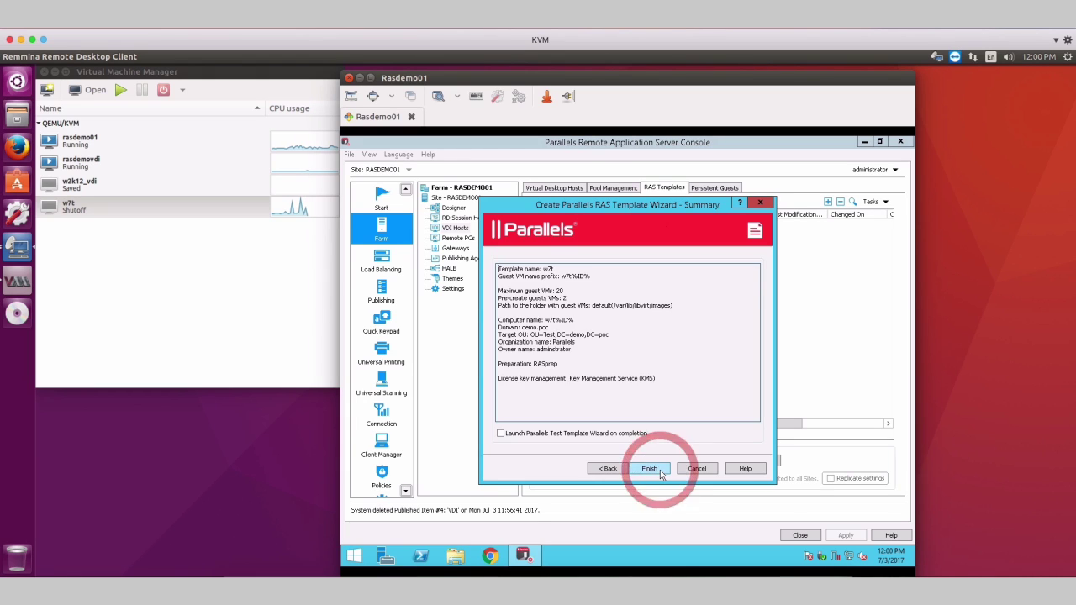
click(660, 472)
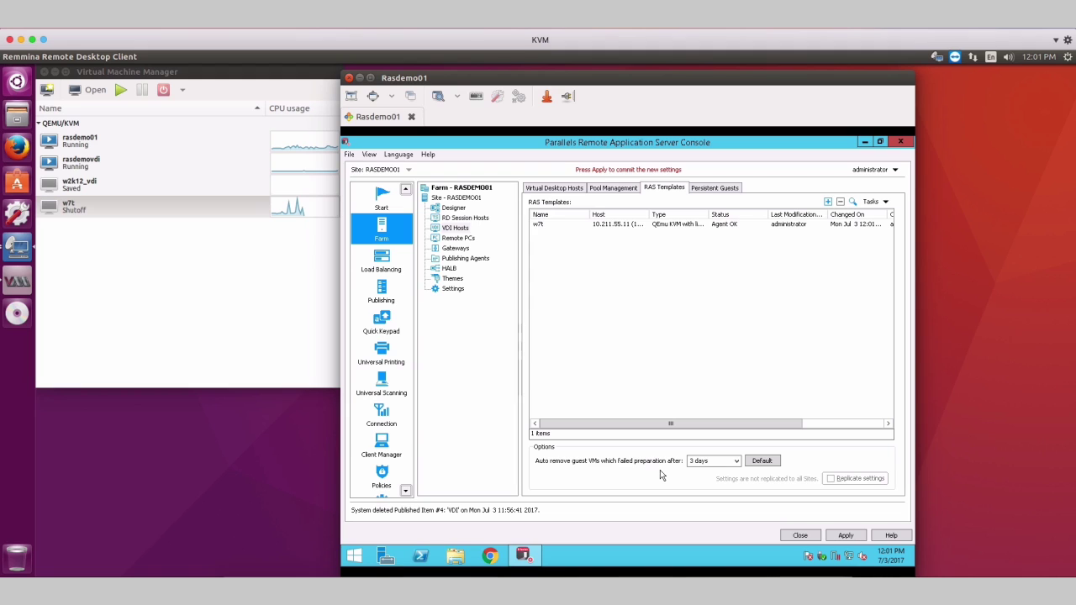
Apply pending settings, then clone guests w7t007a and w7t007b from the w7t template.
click(844, 538)
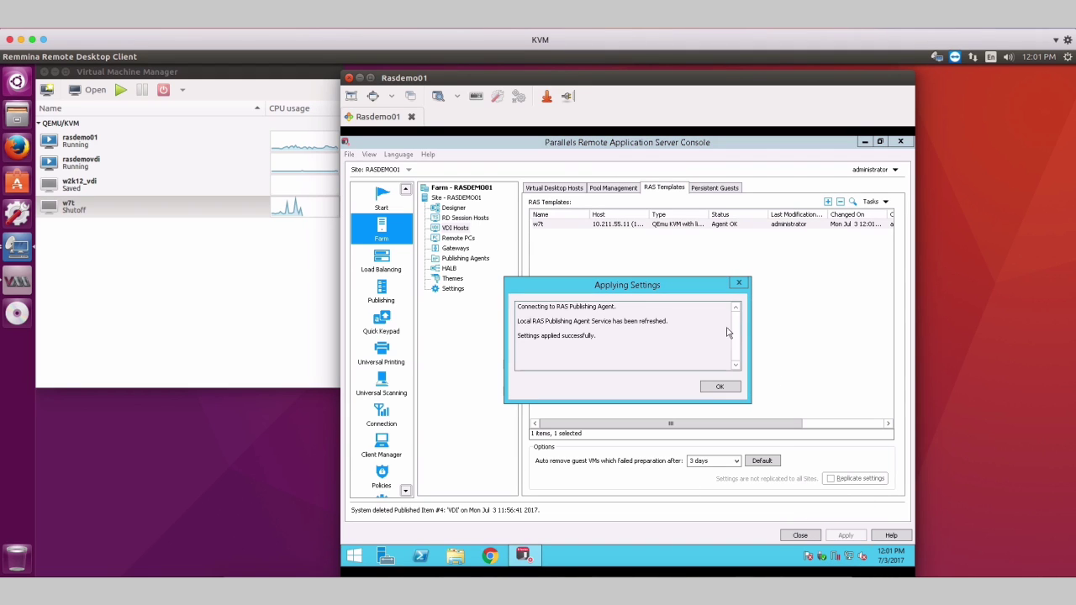
click(720, 387)
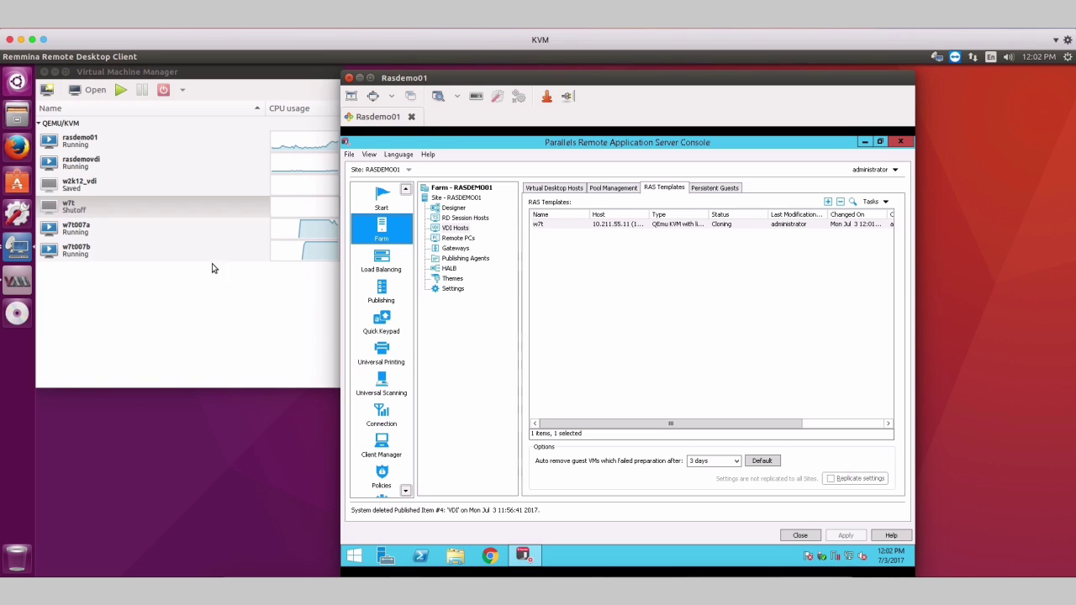
right_click(795, 223)
click(804, 306)
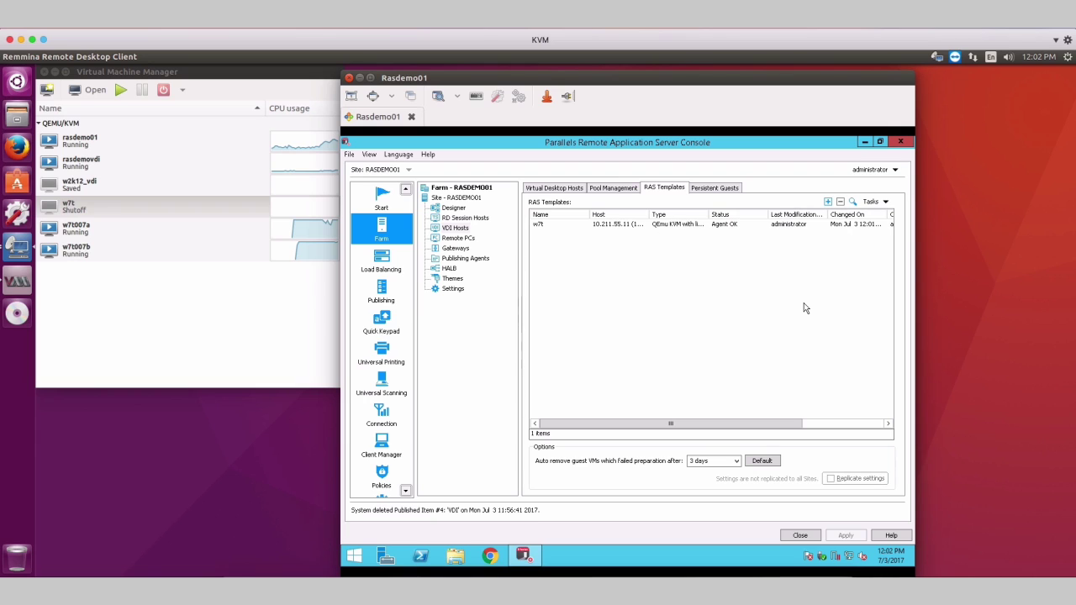
In Publishing, add a new Desktop resource of the Virtual Desktop type.
click(383, 290)
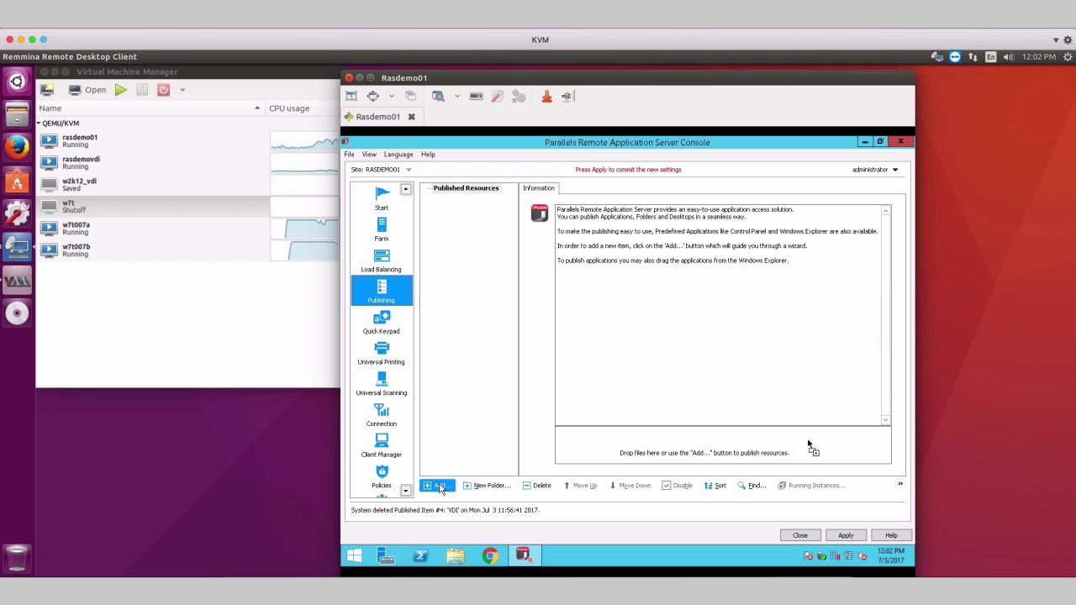
click(439, 487)
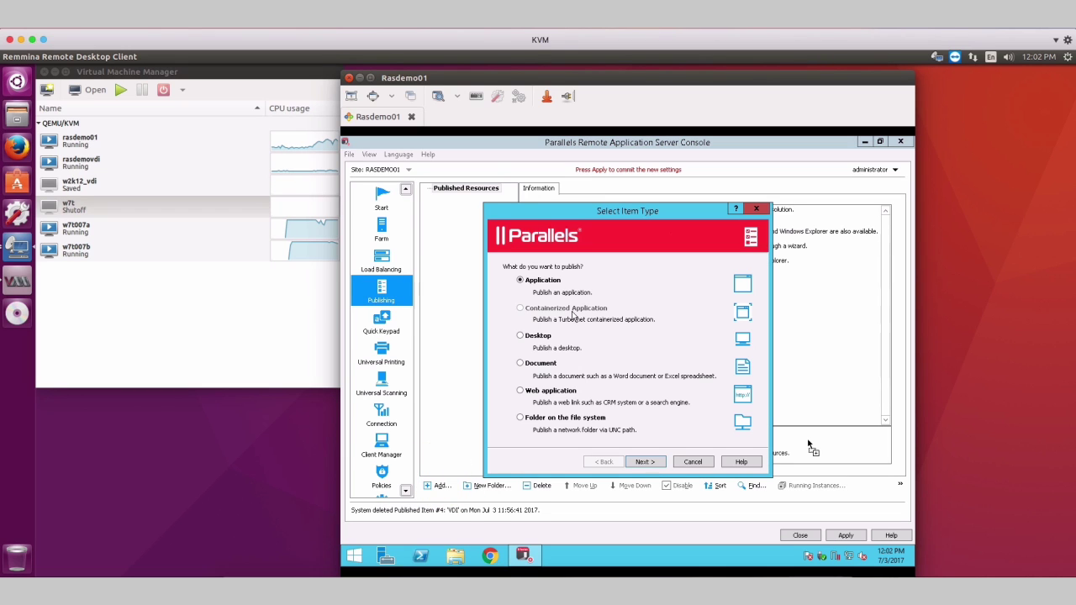
click(538, 337)
click(644, 461)
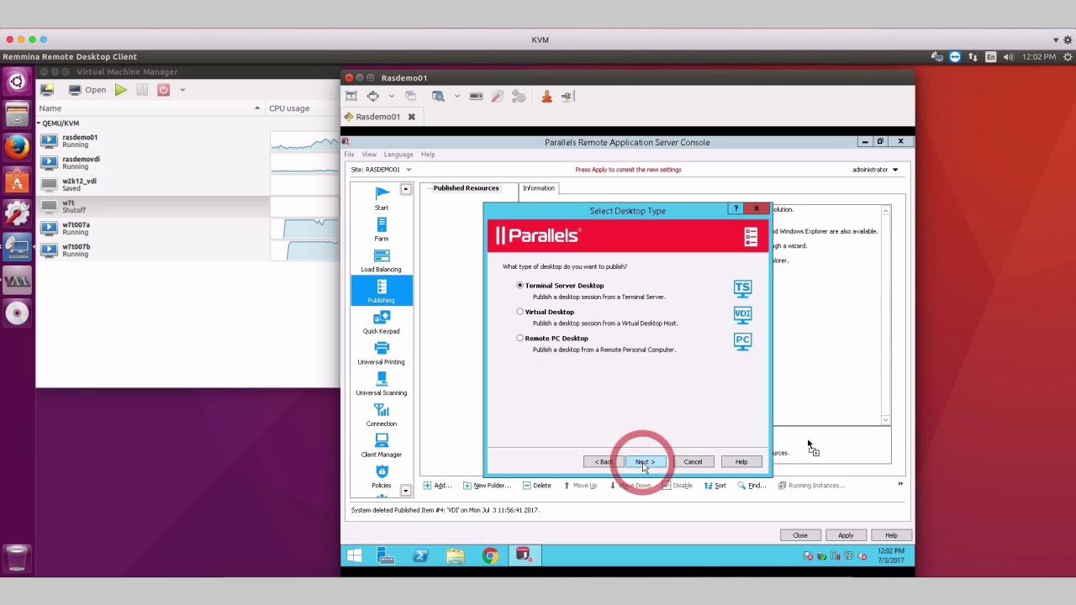
click(562, 312)
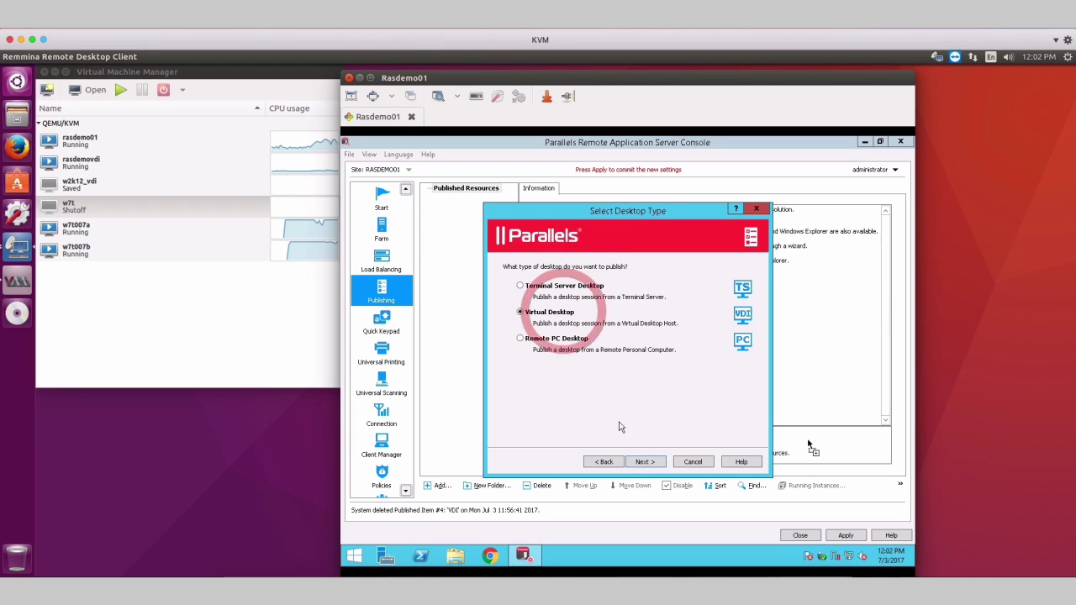
click(645, 463)
Name the desktop VDI, connect it to RAS template w7t, finish and apply.
text(VDI)
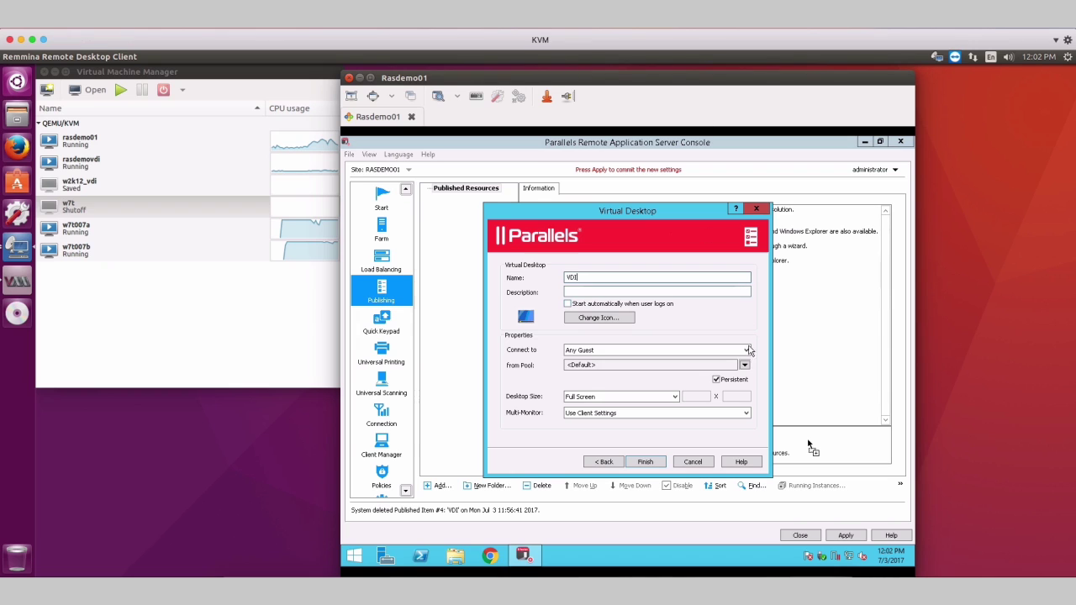
click(745, 350)
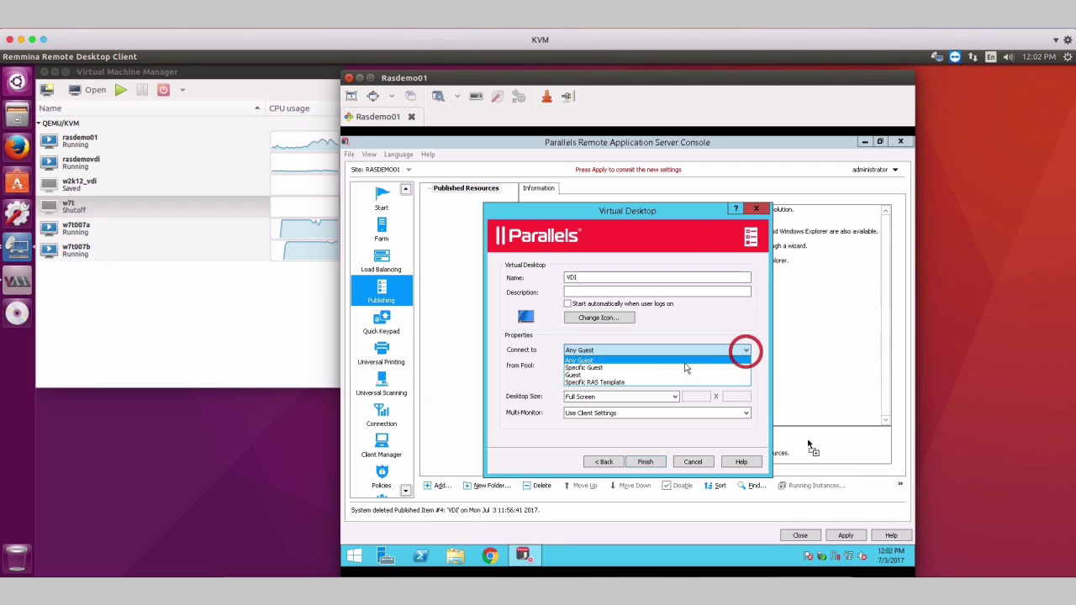
click(591, 383)
click(745, 365)
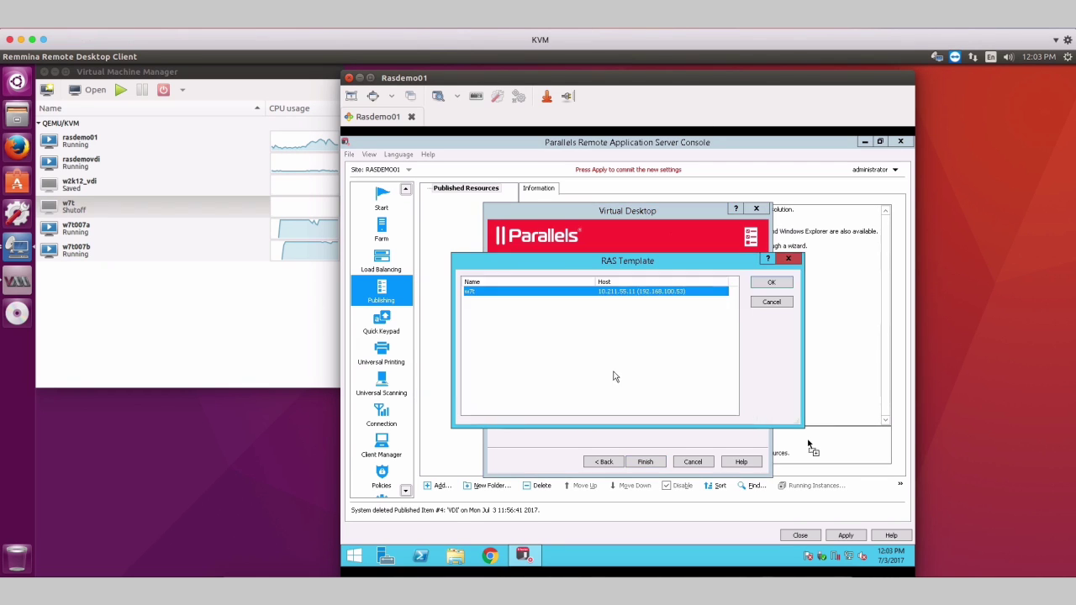
click(766, 284)
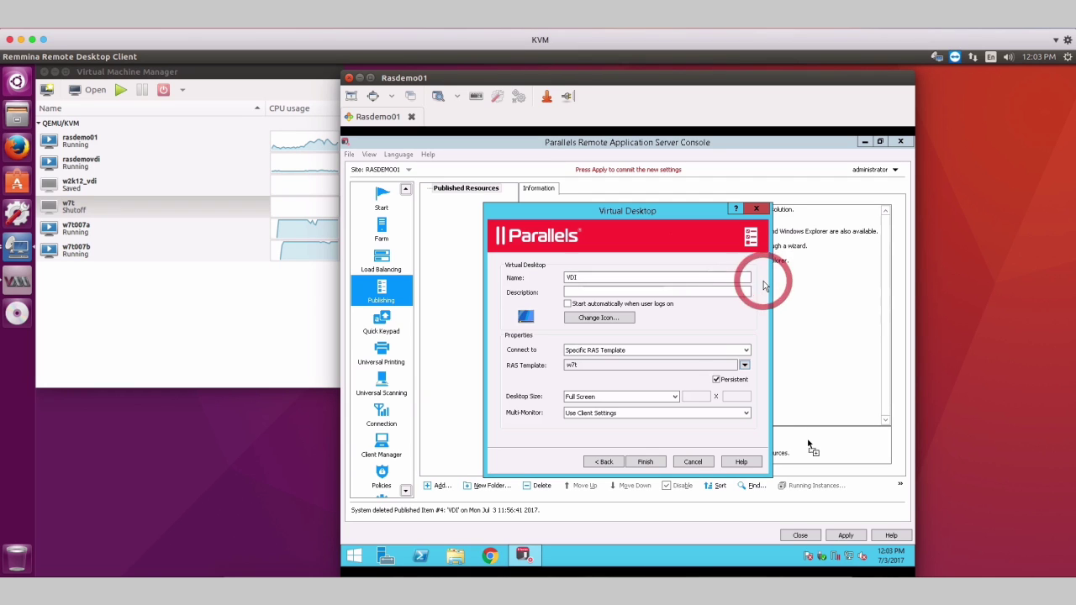
click(643, 461)
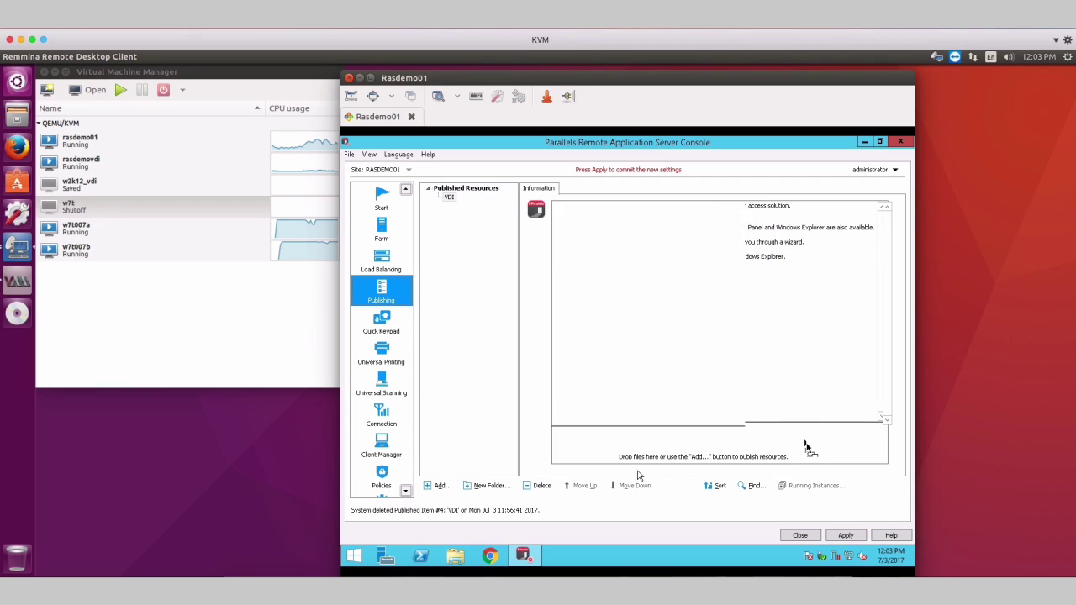
click(847, 536)
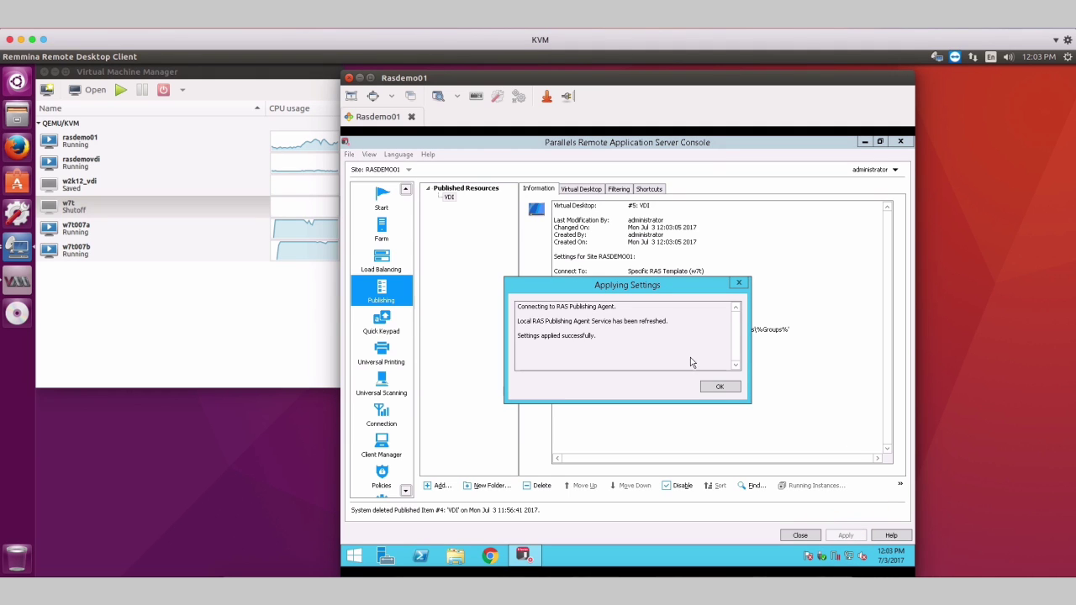
click(720, 388)
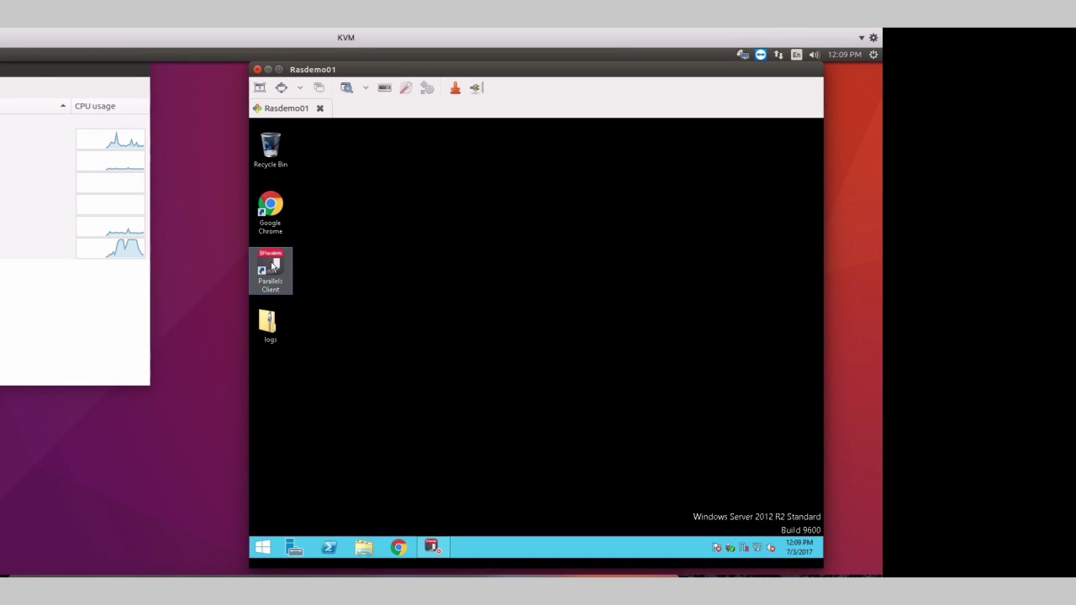
Start Parallels Client and launch VDI from the Parallels RAS Demo connection.
double_click(270, 268)
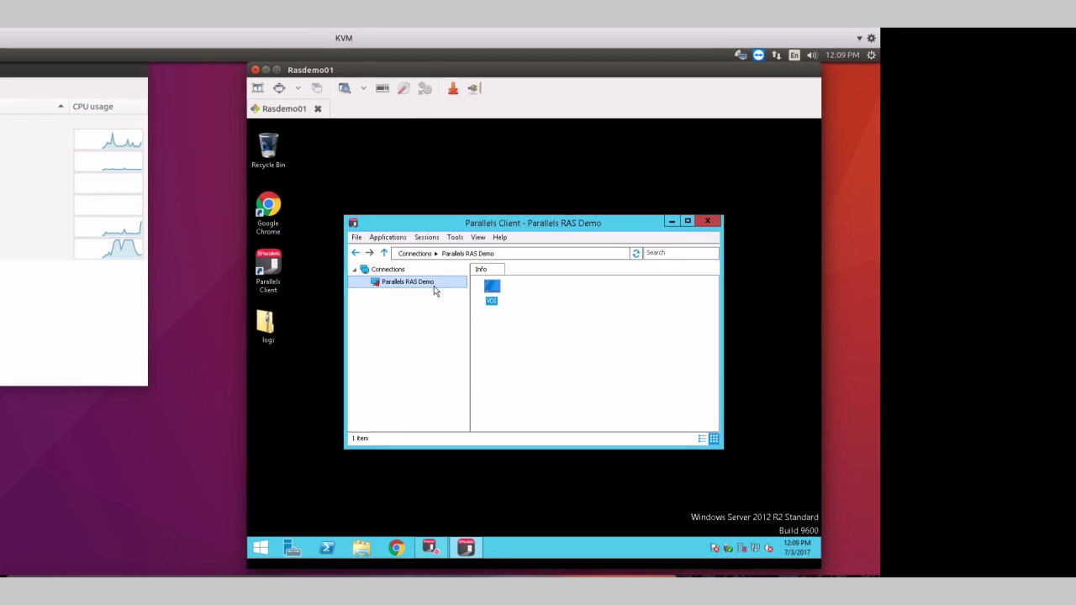
double_click(493, 289)
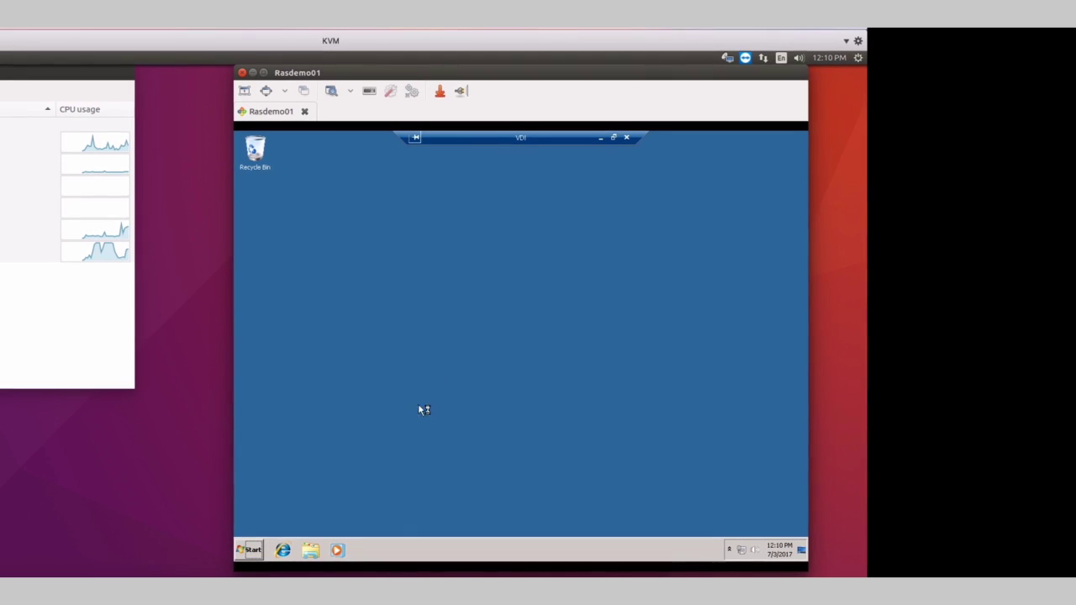
Open Computer, then its Properties, showing host w7t007b joined to demo.poc.
click(250, 550)
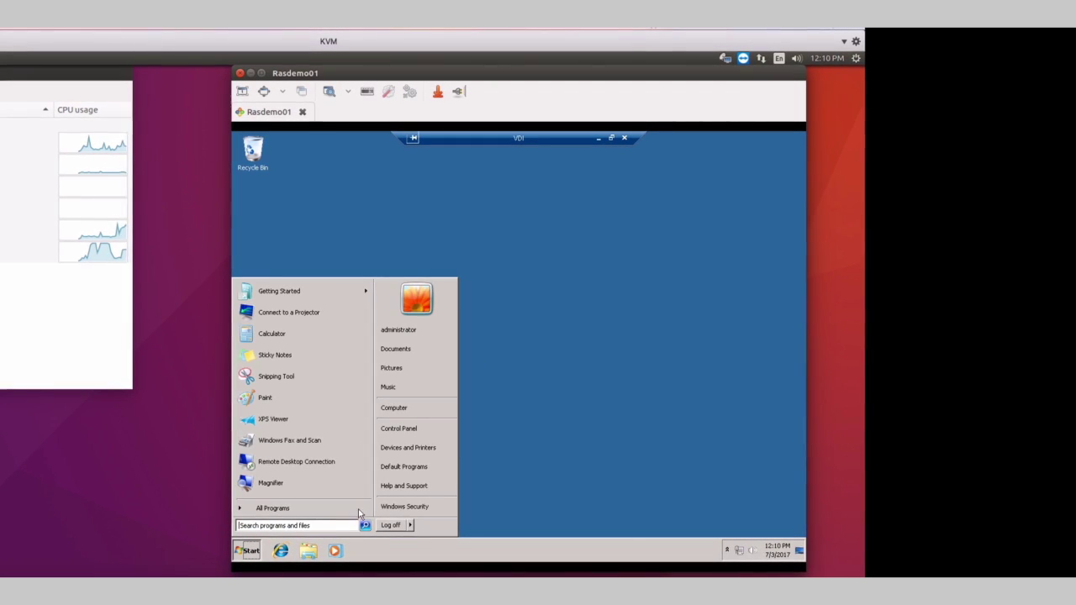
click(411, 411)
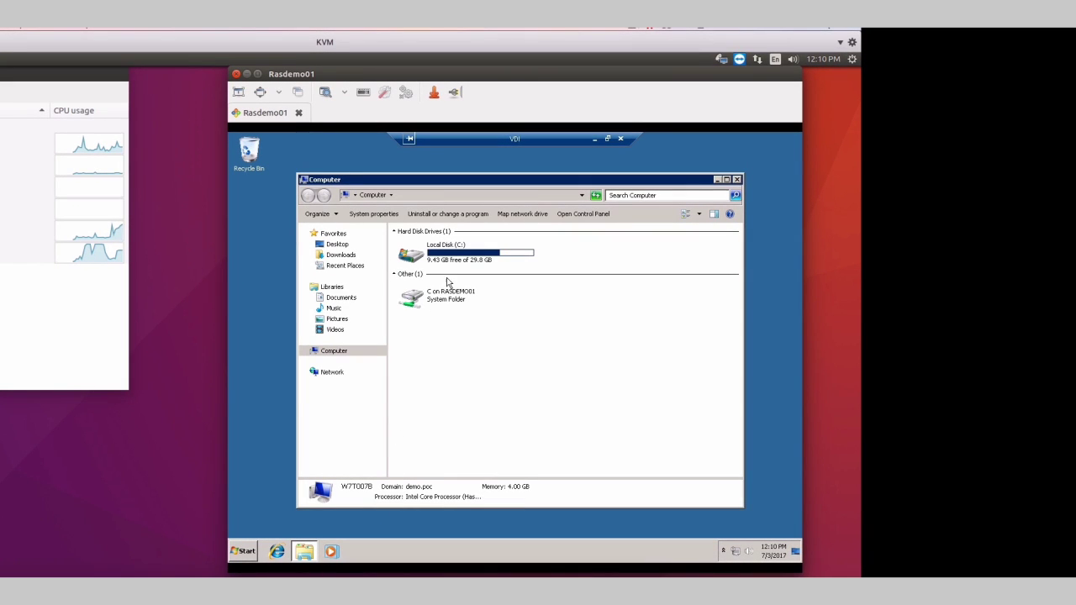
click(250, 550)
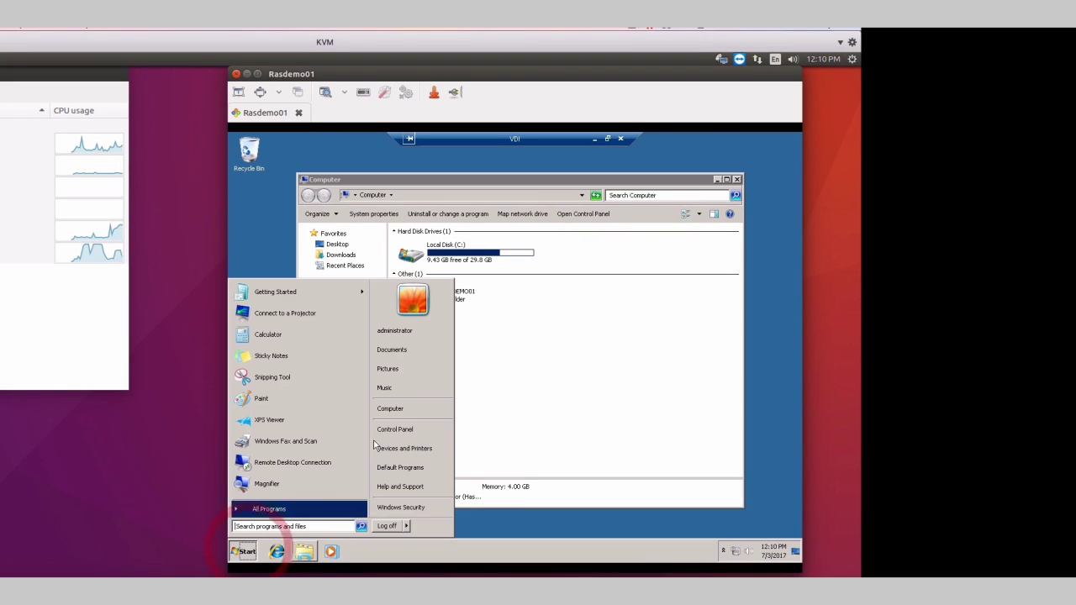
right_click(390, 409)
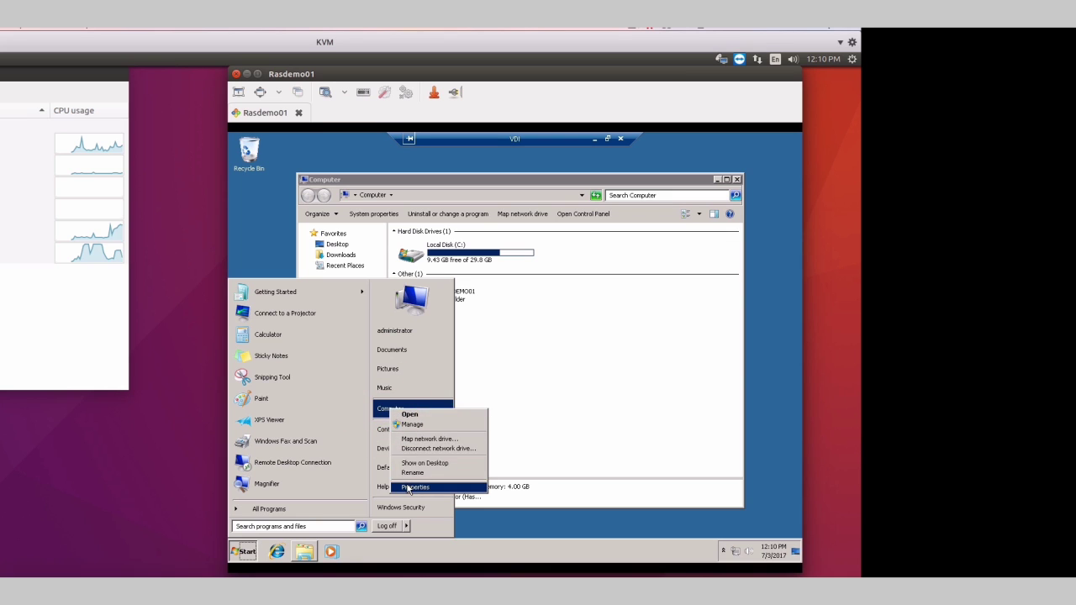
click(415, 488)
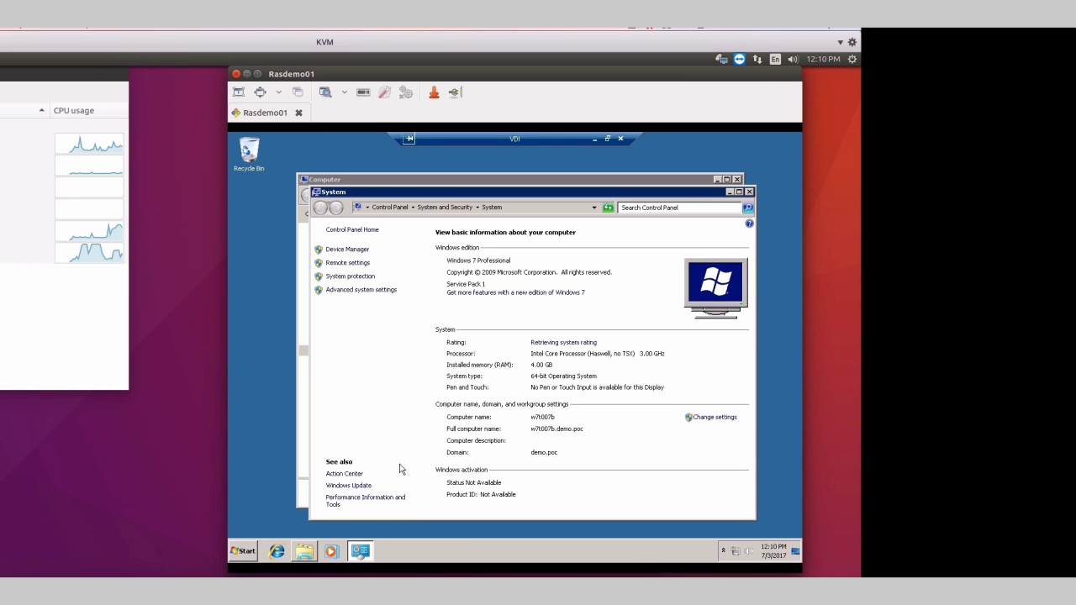